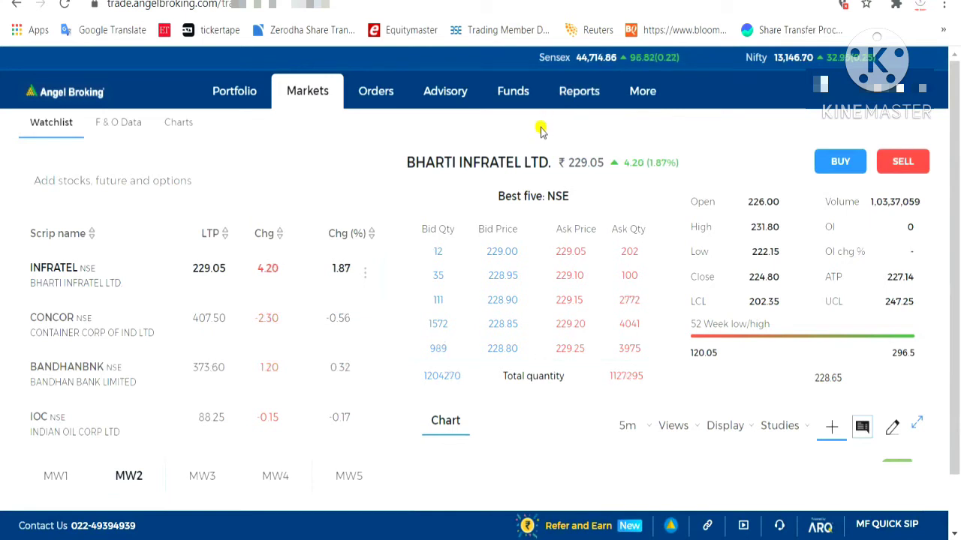
Step: Open the Online DIS service from the trading account and reload its expired session page
{"action": "left_click", "coordinate": [642, 89]}
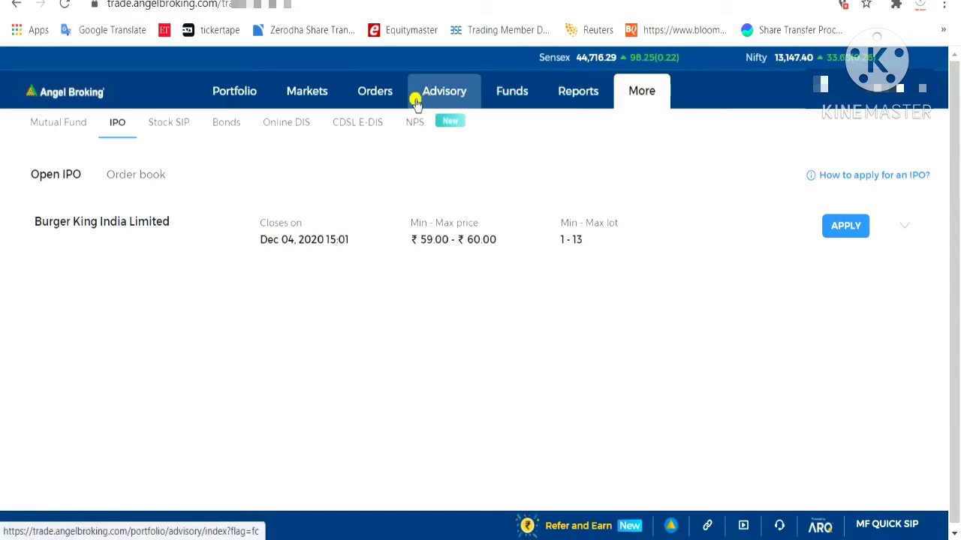
{"action": "left_click", "coordinate": [266, 124]}
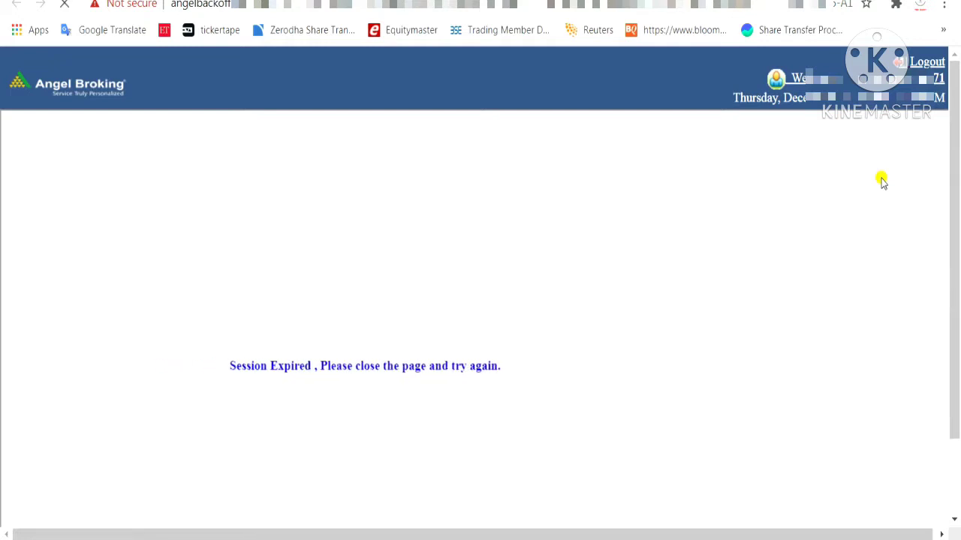
{"action": "key", "text": "F5"}
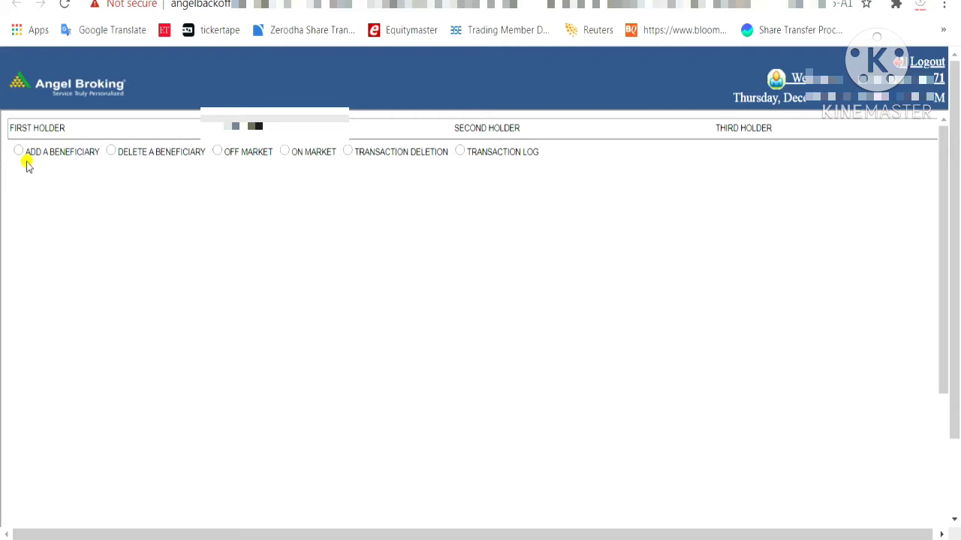
Step: Start an off-market share transfer to a CDSL depository and review the demat holdings available for transfer
{"action": "left_click", "coordinate": [217, 152]}
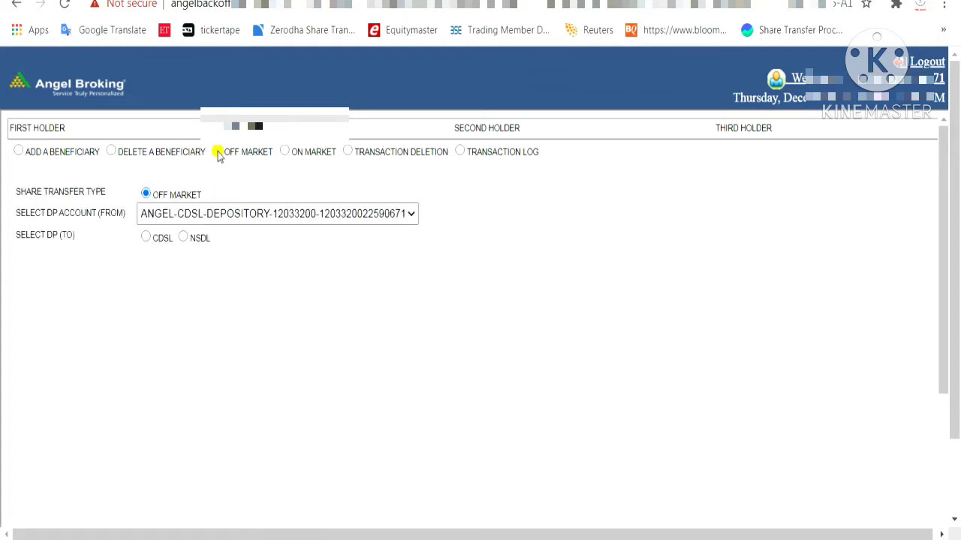
{"action": "left_click", "coordinate": [147, 238]}
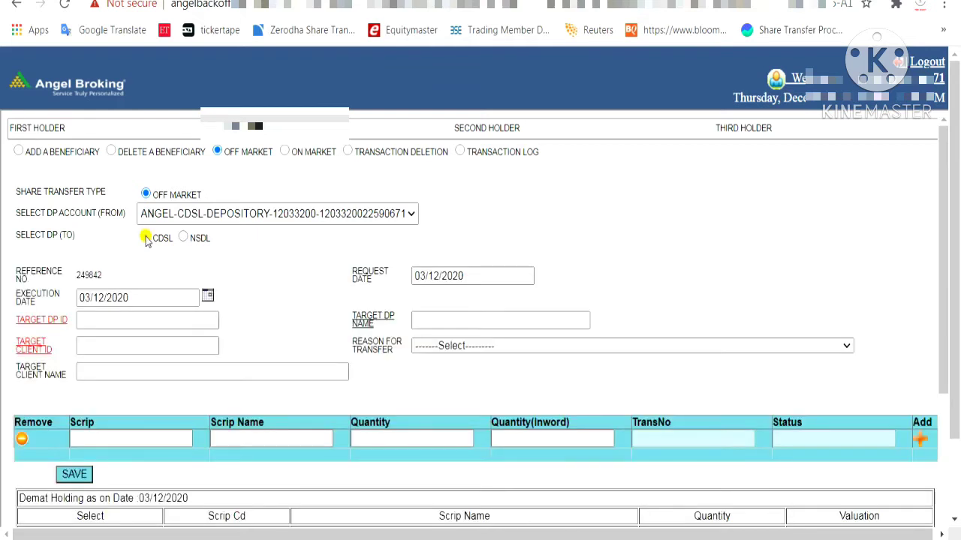
{"action": "scroll", "coordinate": [146, 238], "scroll_direction": "down", "scroll_amount": 2}
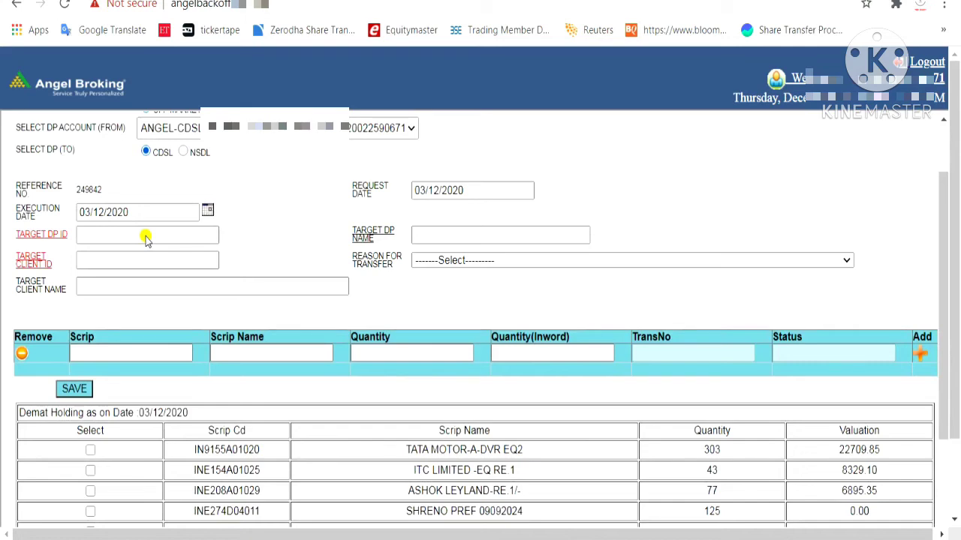
{"action": "scroll", "coordinate": [146, 238], "scroll_direction": "down", "scroll_amount": 5}
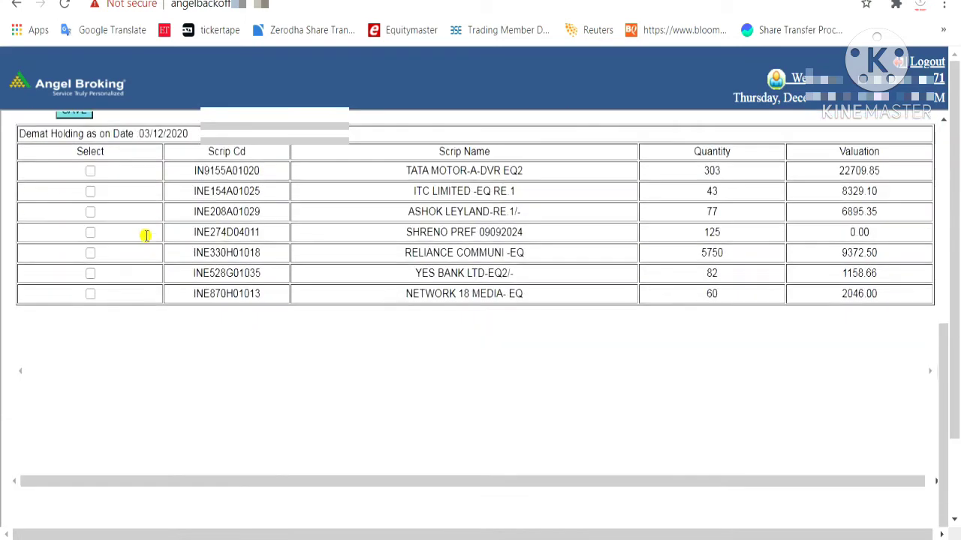
{"action": "scroll", "coordinate": [147, 238], "scroll_direction": "up", "scroll_amount": 1}
{"action": "scroll", "coordinate": [146, 238], "scroll_direction": "up", "scroll_amount": 4}
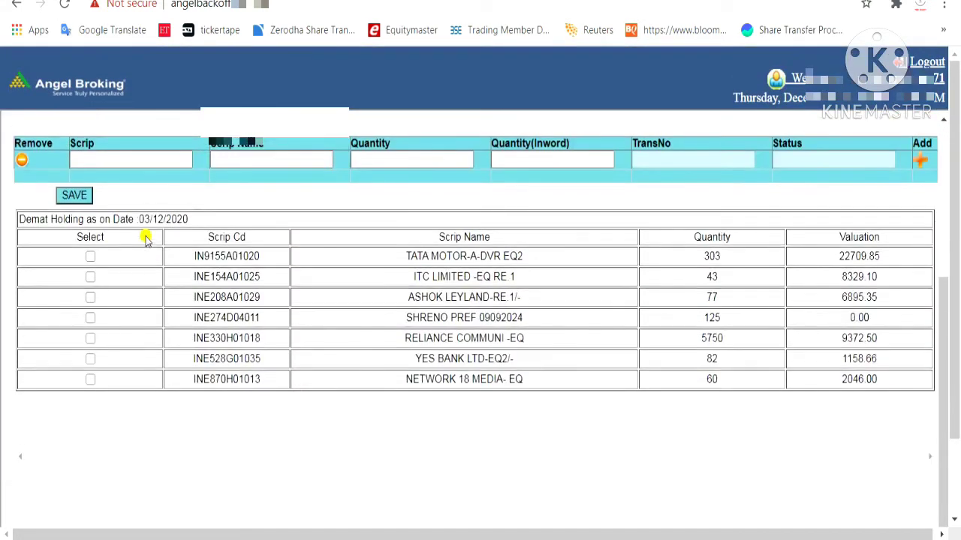
{"action": "scroll", "coordinate": [147, 237], "scroll_direction": "up", "scroll_amount": 2}
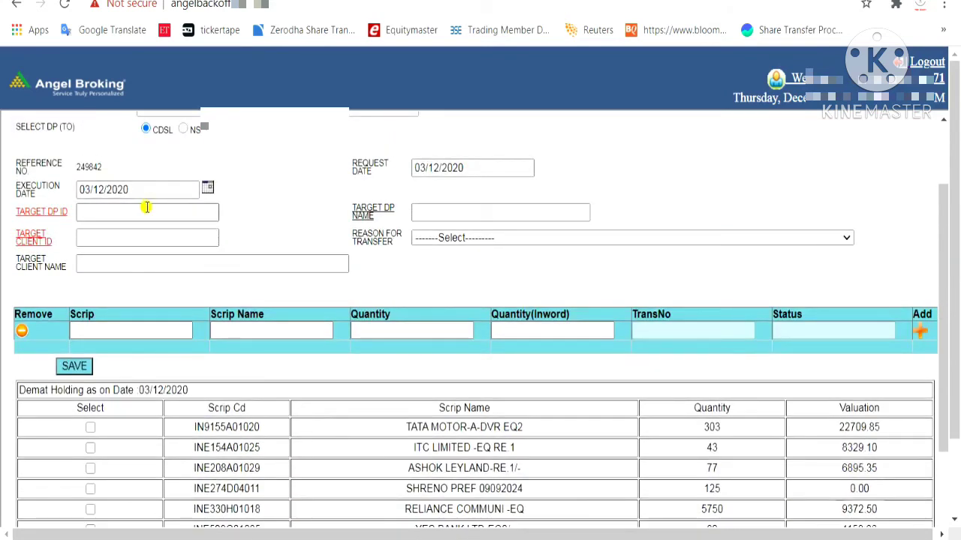
Step: Fill in Zerodha's target DP ID and the target client ID for the transfer
{"action": "left_click", "coordinate": [145, 210]}
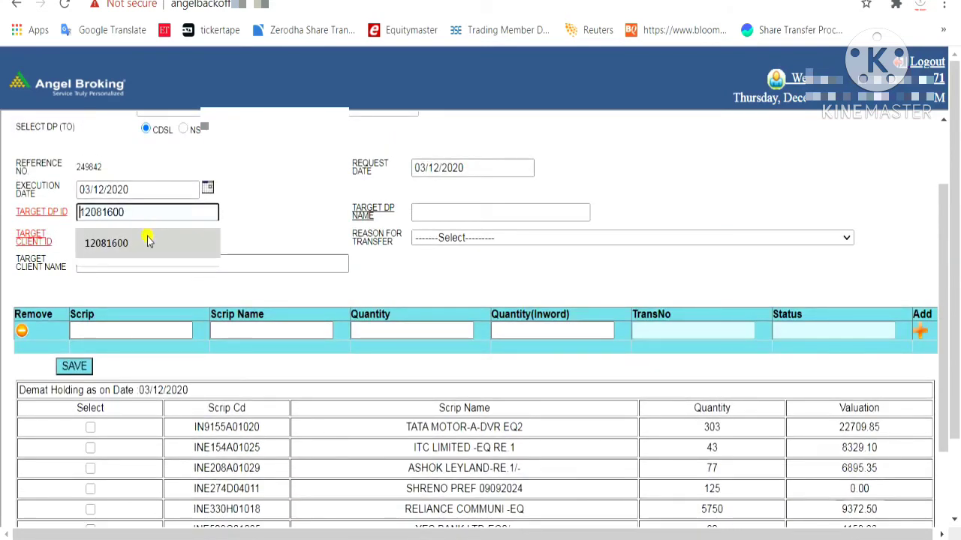
{"action": "left_click", "coordinate": [149, 240]}
{"action": "left_click", "coordinate": [148, 236]}
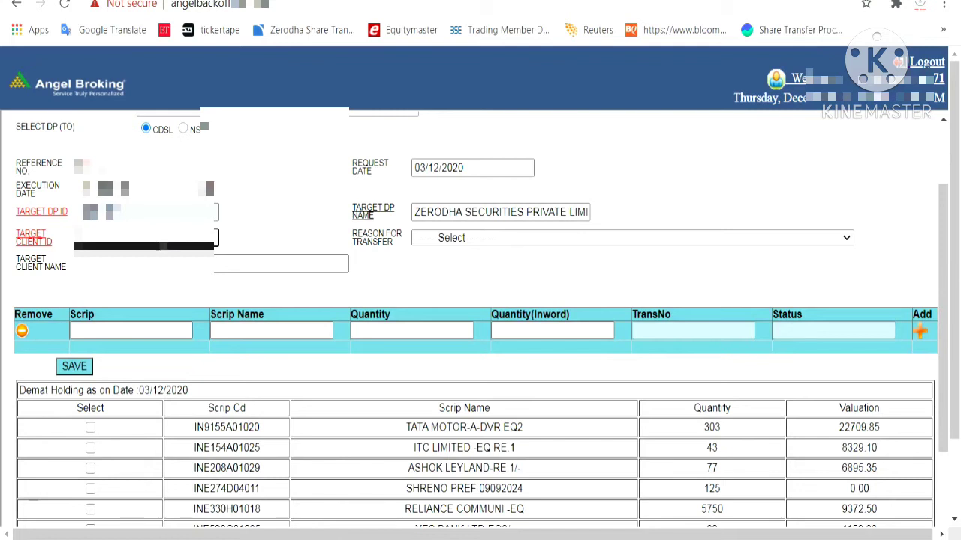
{"action": "left_click", "coordinate": [163, 239]}
{"action": "left_click", "coordinate": [163, 261]}
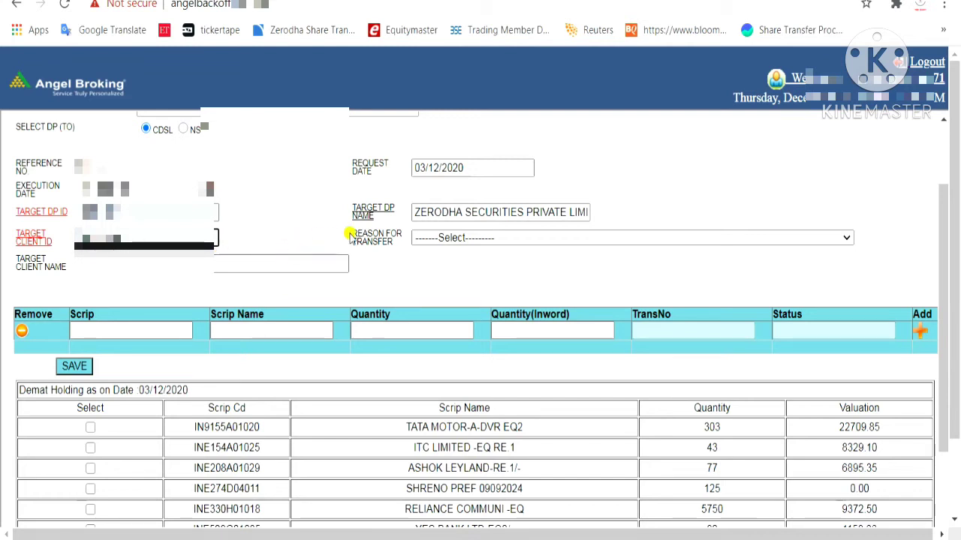
Step: Set the reason for transfer to "Transfer to own account(s)"
{"action": "left_click", "coordinate": [480, 240]}
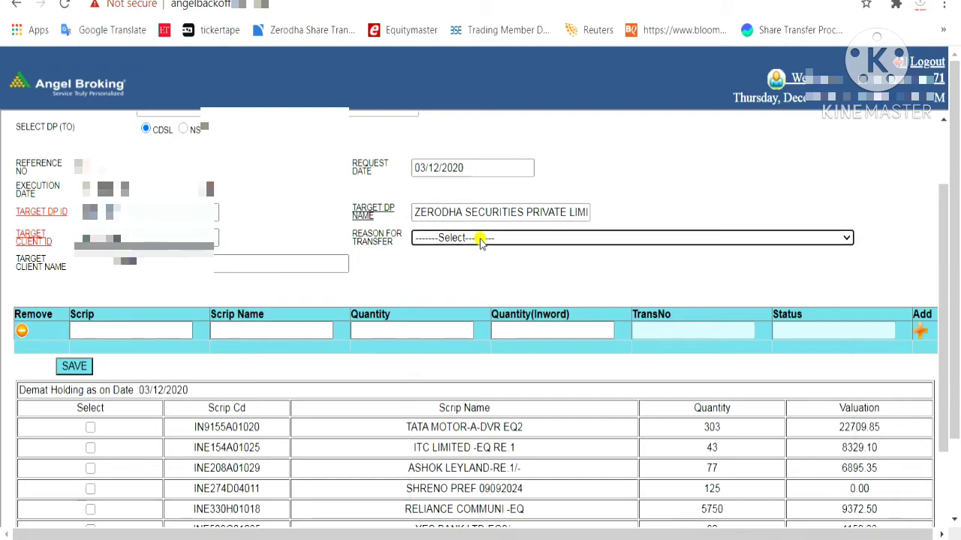
{"action": "left_click", "coordinate": [480, 239]}
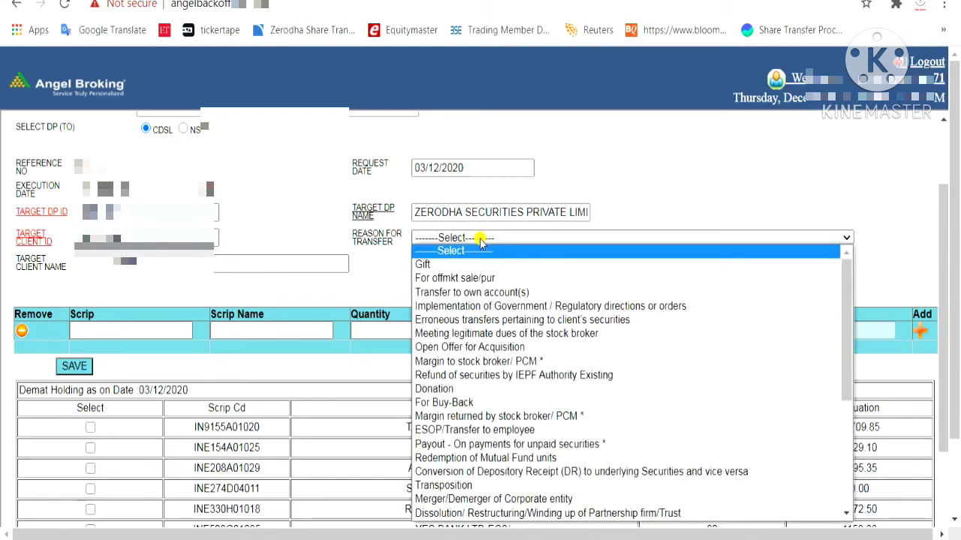
{"action": "left_click", "coordinate": [476, 294]}
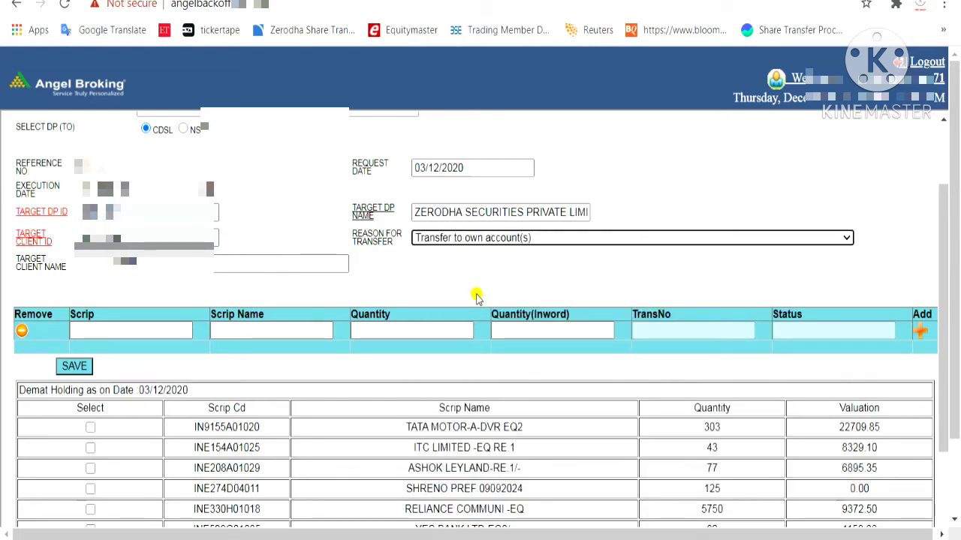
Step: Add the RELIANCE COMMUNI -EQ holding of 5750 shares to the transfer and delete the extra empty instruction row
{"action": "scroll", "coordinate": [477, 294], "scroll_direction": "down", "scroll_amount": 2}
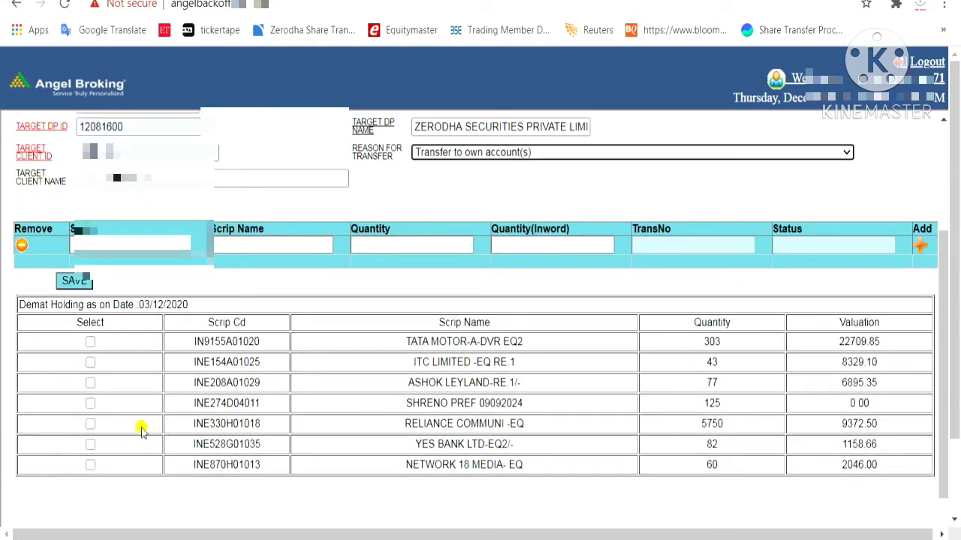
{"action": "left_click", "coordinate": [90, 424]}
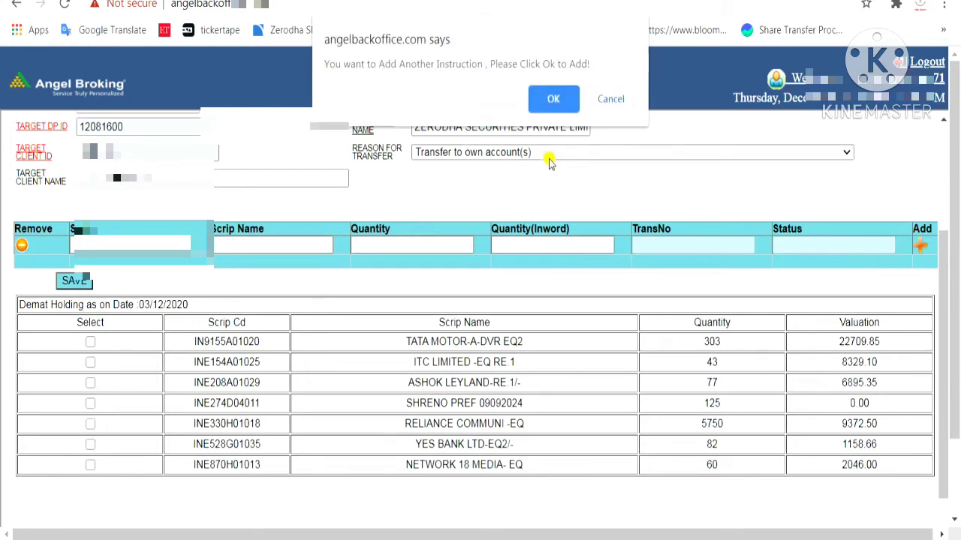
{"action": "left_click", "coordinate": [553, 99]}
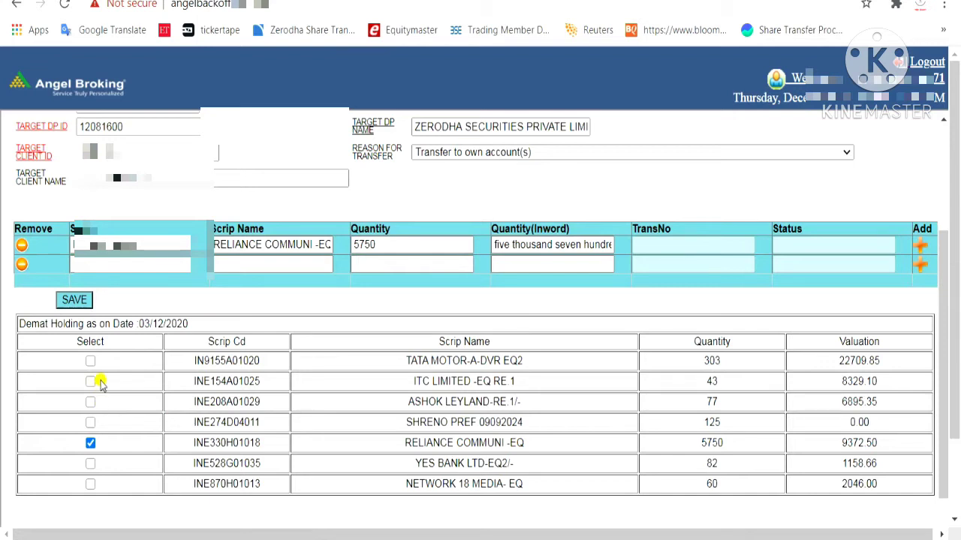
{"action": "left_click", "coordinate": [22, 267]}
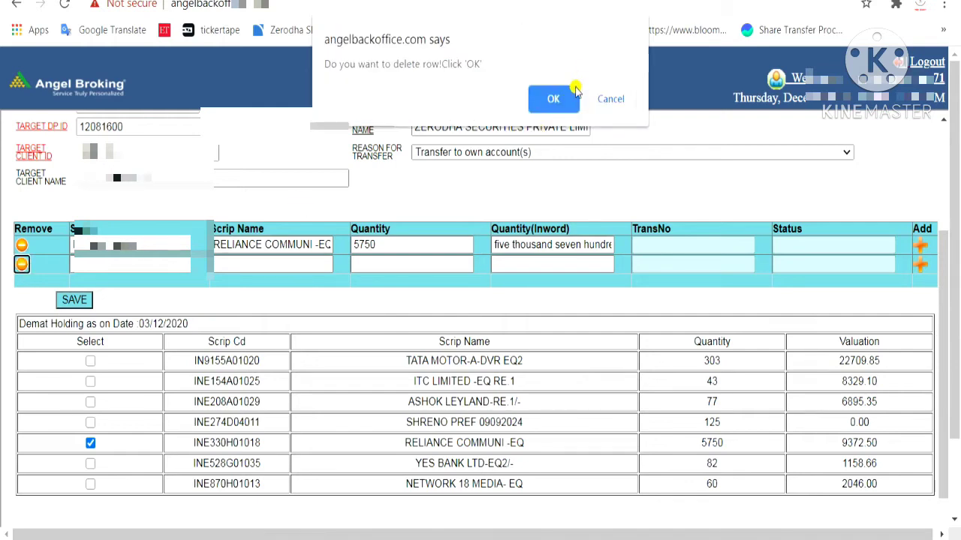
{"action": "left_click", "coordinate": [573, 93]}
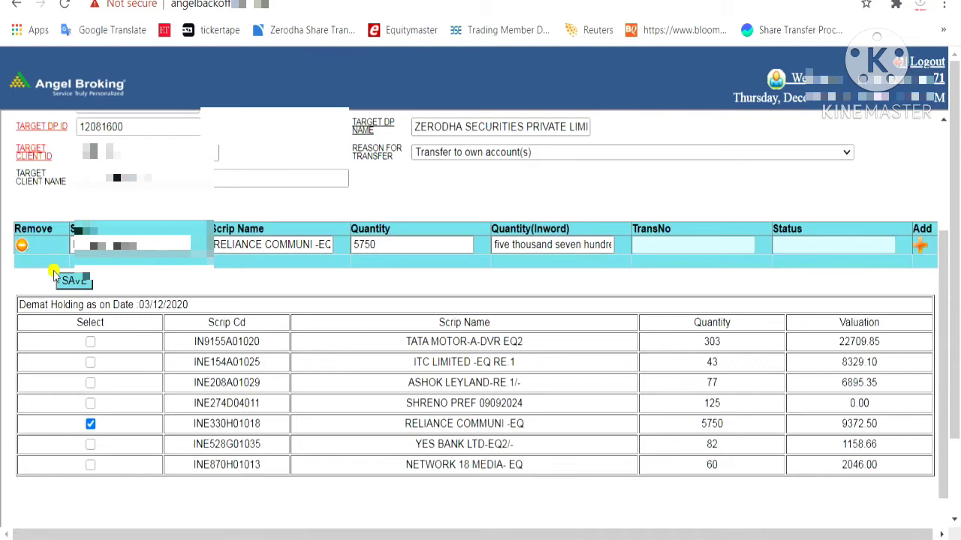
Step: Save the share transfer instruction and open the browser settings
{"action": "left_click", "coordinate": [68, 281]}
{"action": "left_click", "coordinate": [943, 6]}
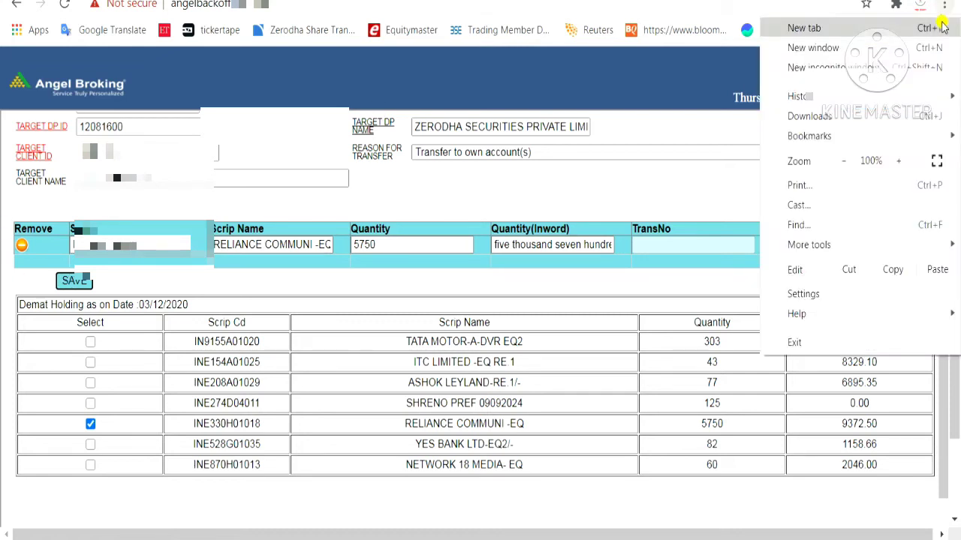
{"action": "left_click", "coordinate": [809, 295]}
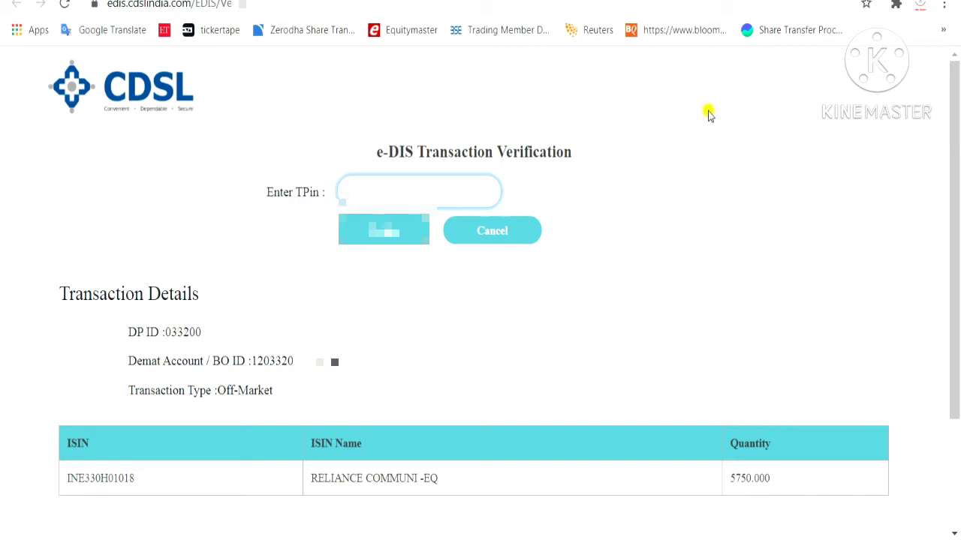
Step: Review the e-DIS transaction details, enter the TPIN and submit it for verification
{"action": "scroll", "coordinate": [392, 193], "scroll_direction": "down", "scroll_amount": 2}
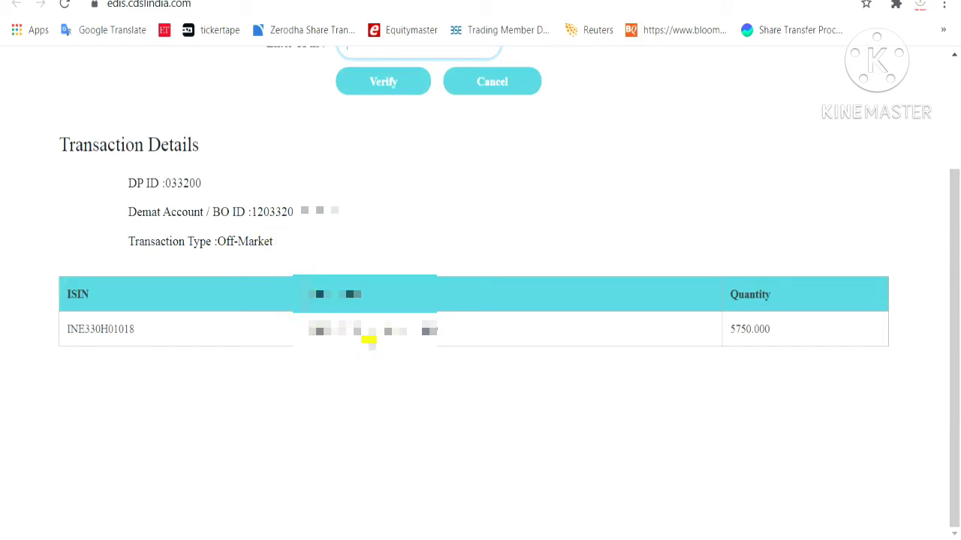
{"action": "scroll", "coordinate": [368, 334], "scroll_direction": "up", "scroll_amount": 2}
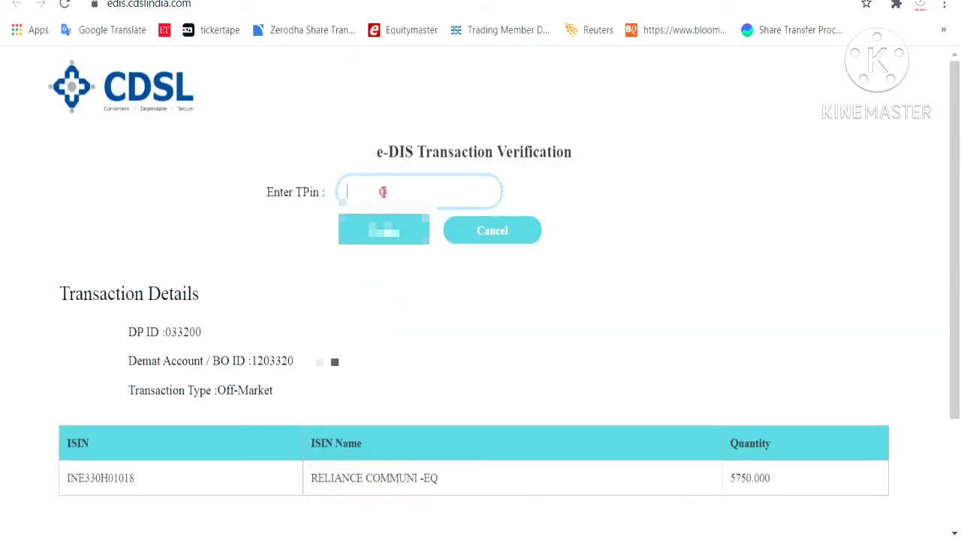
{"action": "type", "text": "••••••"}
{"action": "left_click", "coordinate": [381, 224]}
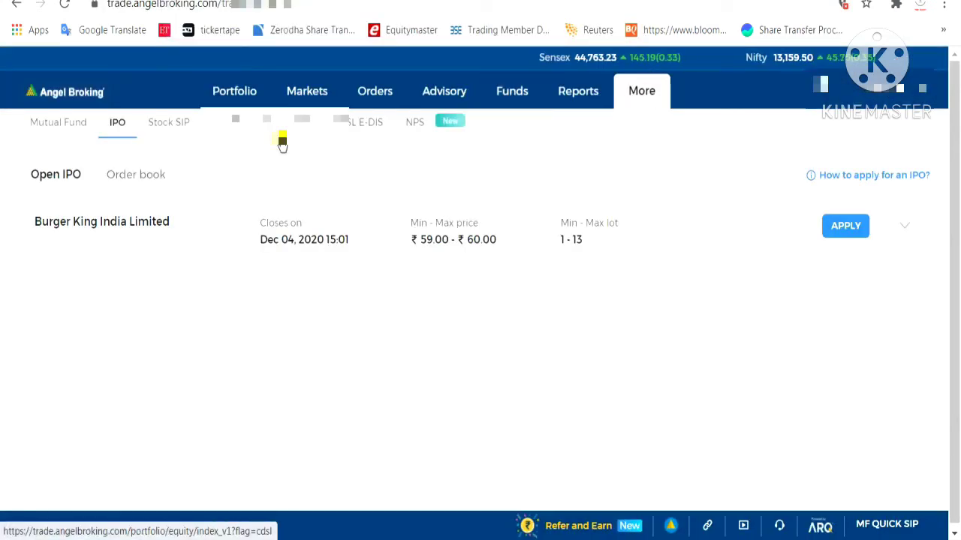
Step: Reopen Online DIS and view the transaction log of off-market transfers dated 03/12/2020
{"action": "left_click", "coordinate": [267, 122]}
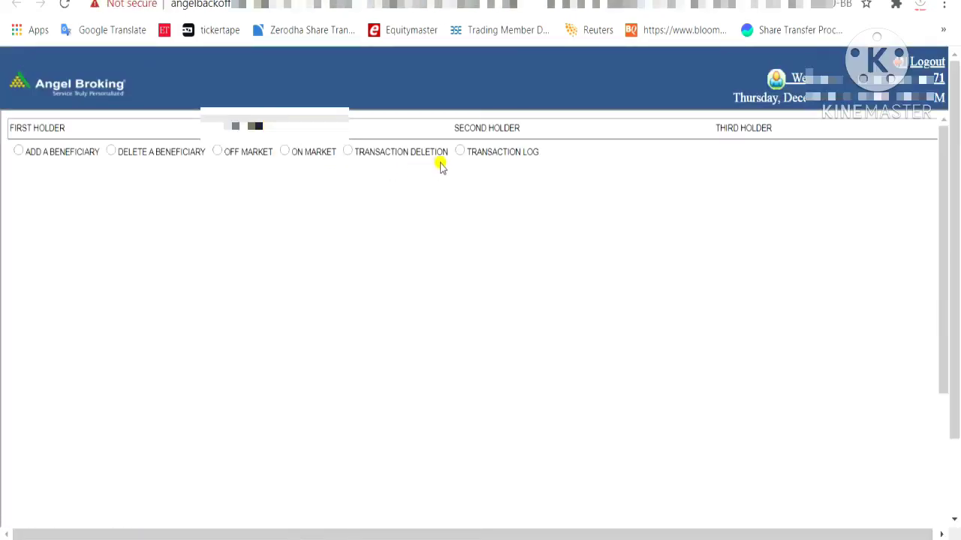
{"action": "left_click", "coordinate": [460, 152]}
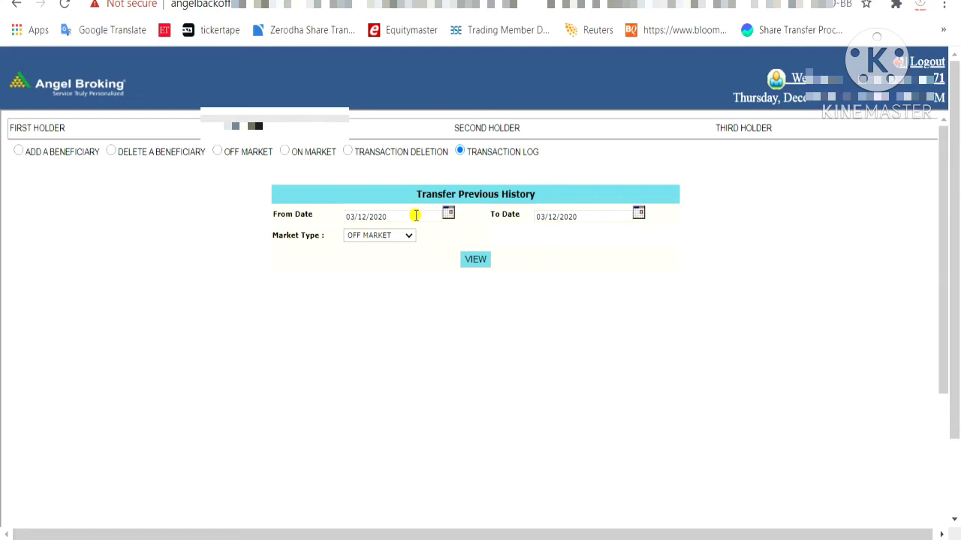
{"action": "left_click", "coordinate": [483, 261]}
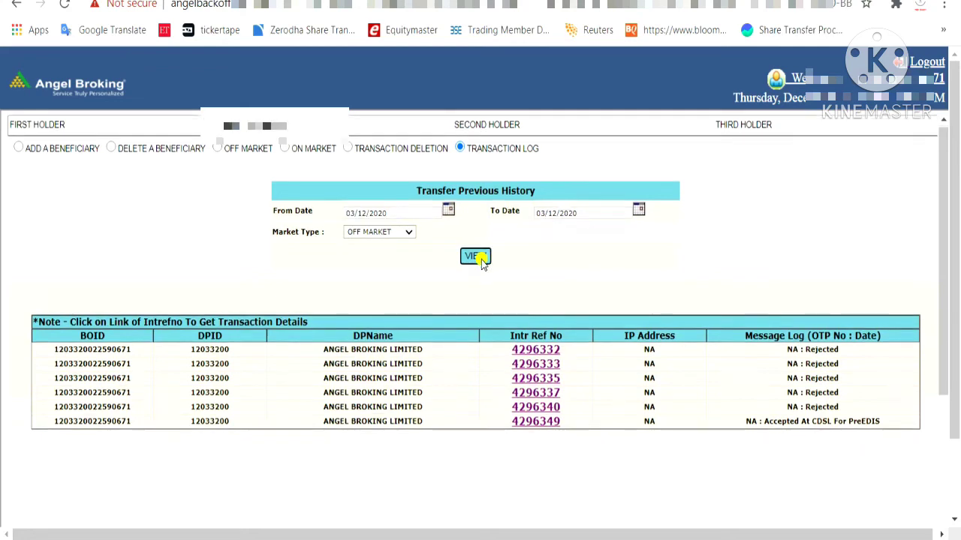
{"action": "scroll", "coordinate": [481, 259], "scroll_direction": "down", "scroll_amount": 1}
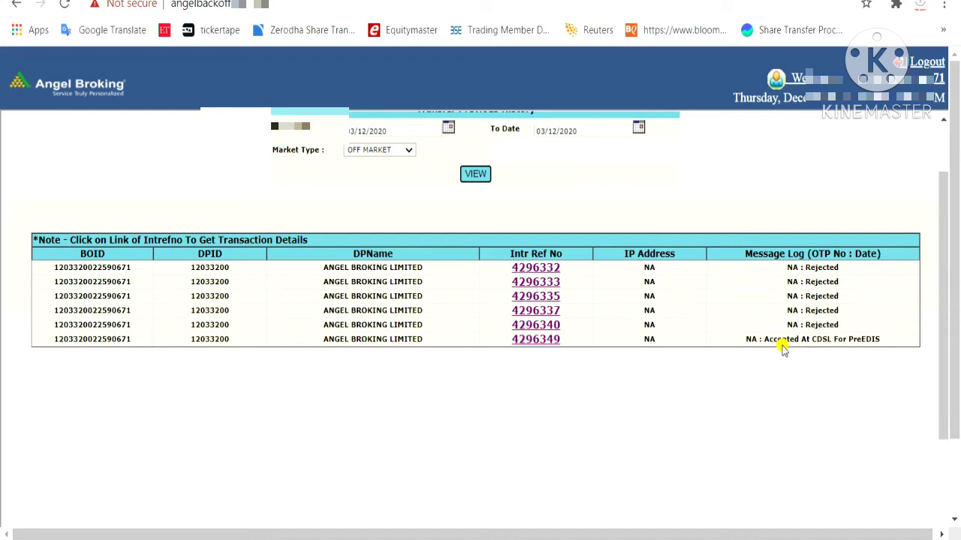
{"action": "scroll", "coordinate": [946, 263], "scroll_direction": "up", "scroll_amount": 1}
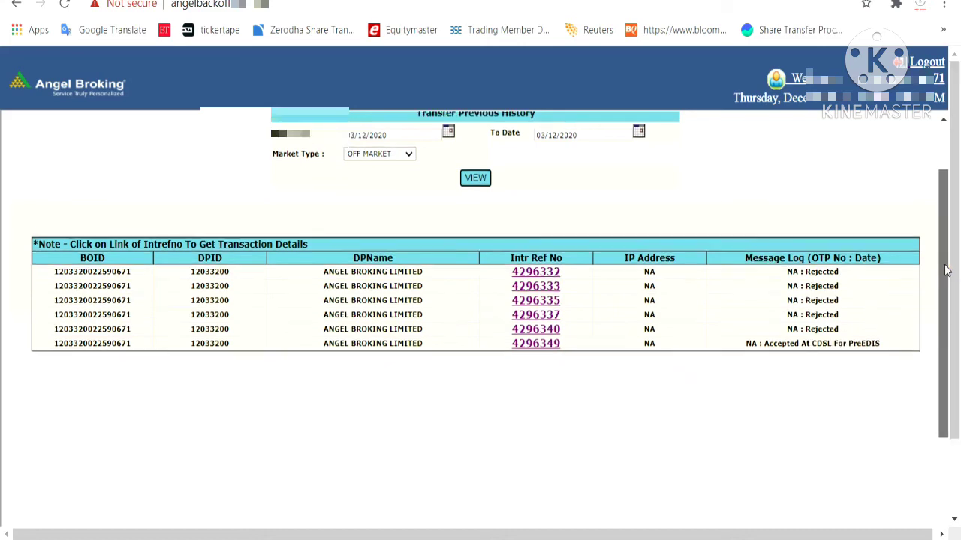
{"action": "left_click_drag", "start_coordinate": [947, 259], "coordinate": [951, 225]}
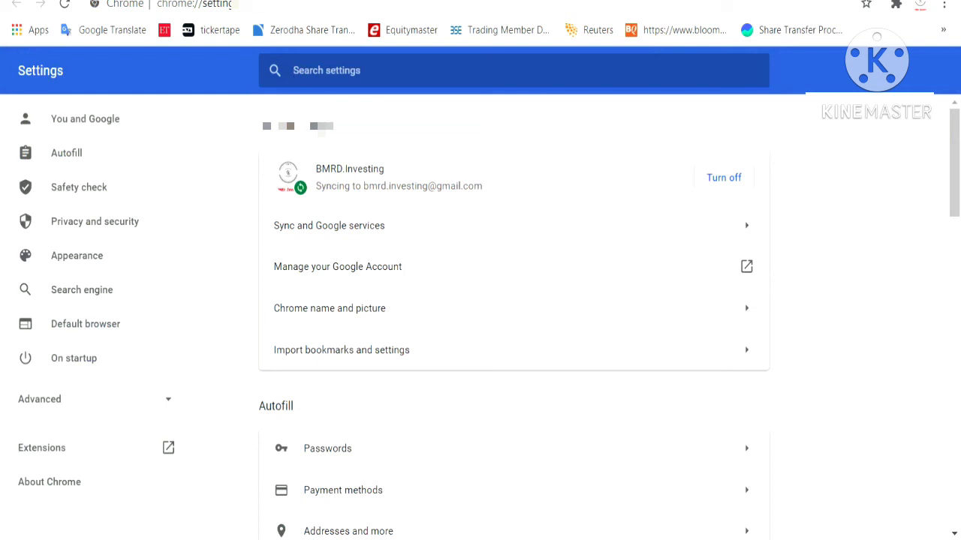
Step: Look through the Chrome settings for the Privacy and security section with its Site Settings entry
{"action": "scroll", "coordinate": [908, 201], "scroll_direction": "down", "scroll_amount": 3}
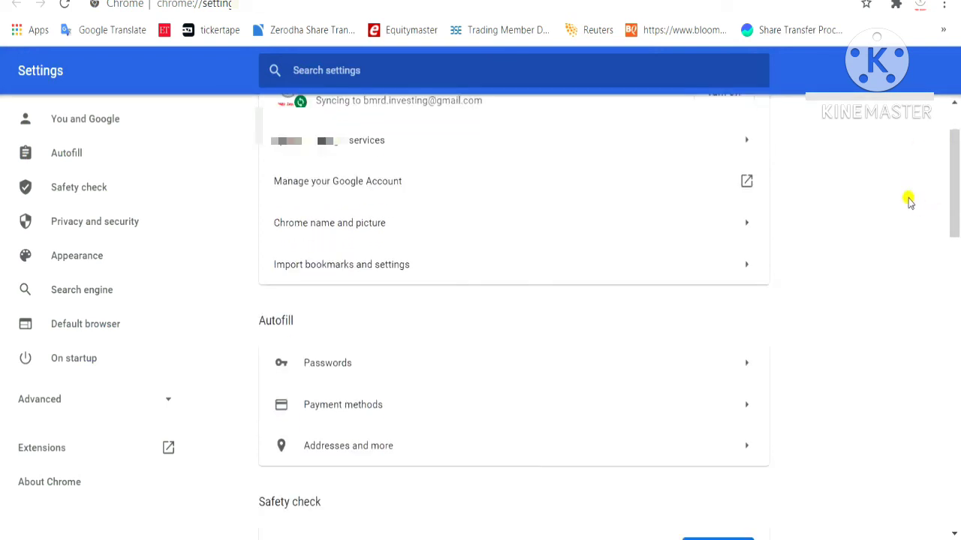
{"action": "scroll", "coordinate": [908, 201], "scroll_direction": "down", "scroll_amount": 5}
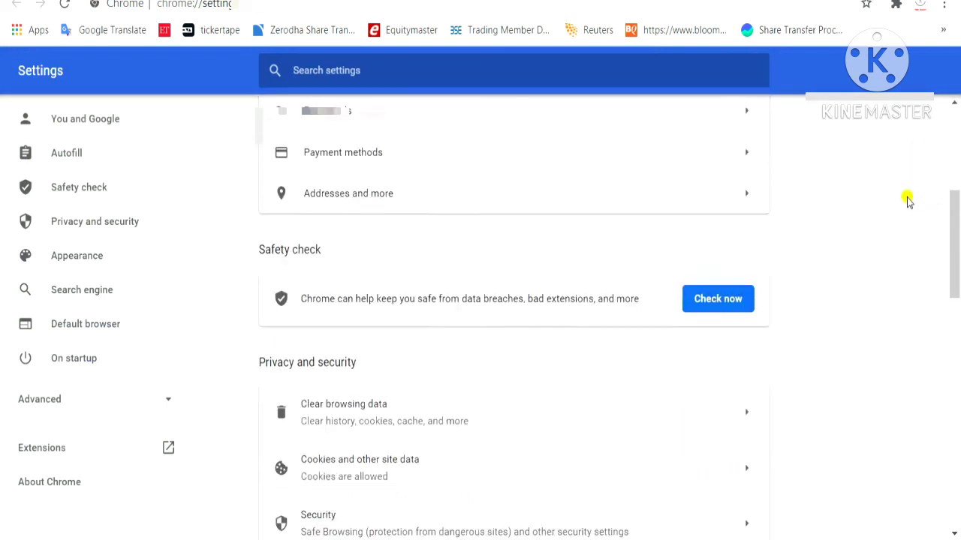
{"action": "scroll", "coordinate": [907, 199], "scroll_direction": "down", "scroll_amount": 6}
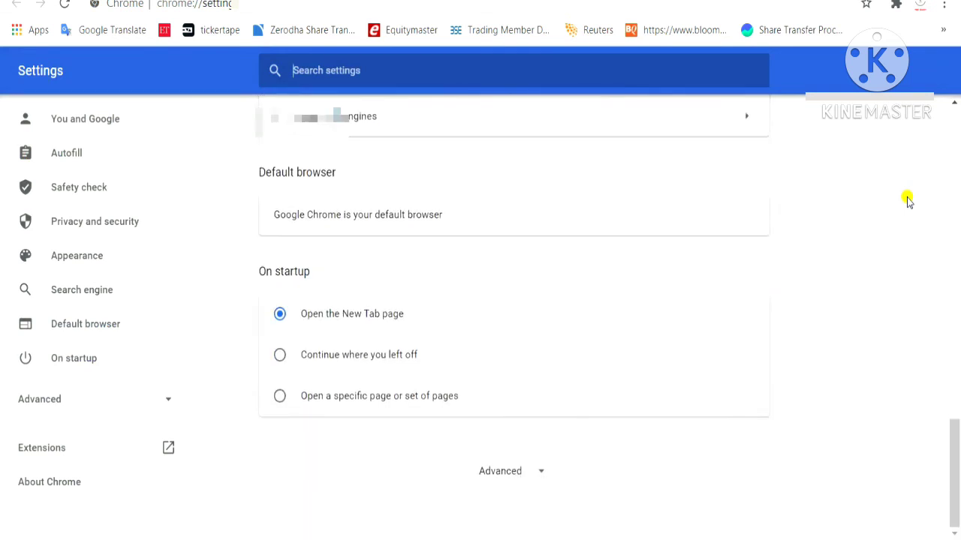
{"action": "scroll", "coordinate": [907, 200], "scroll_direction": "up", "scroll_amount": 7}
{"action": "scroll", "coordinate": [908, 199], "scroll_direction": "up", "scroll_amount": 5}
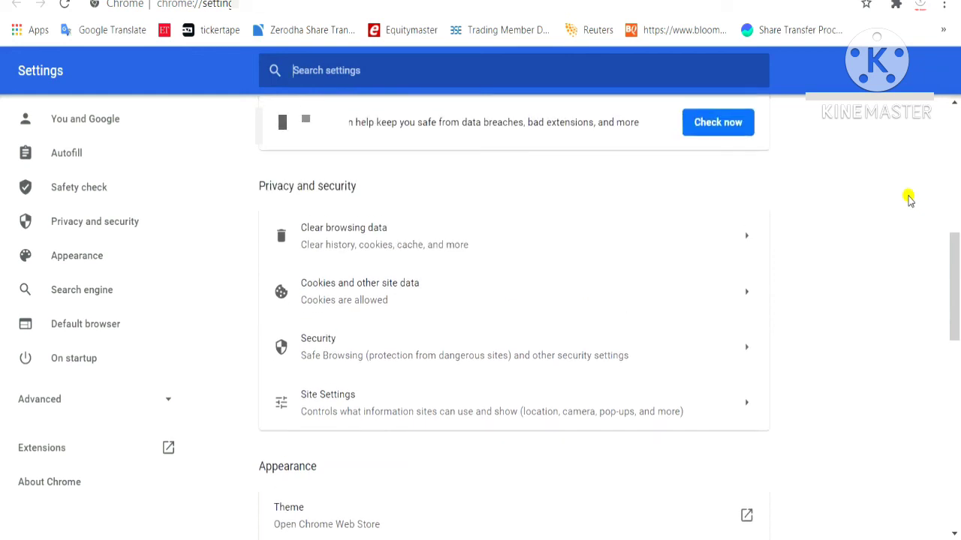
{"action": "scroll", "coordinate": [908, 199], "scroll_direction": "up", "scroll_amount": 4}
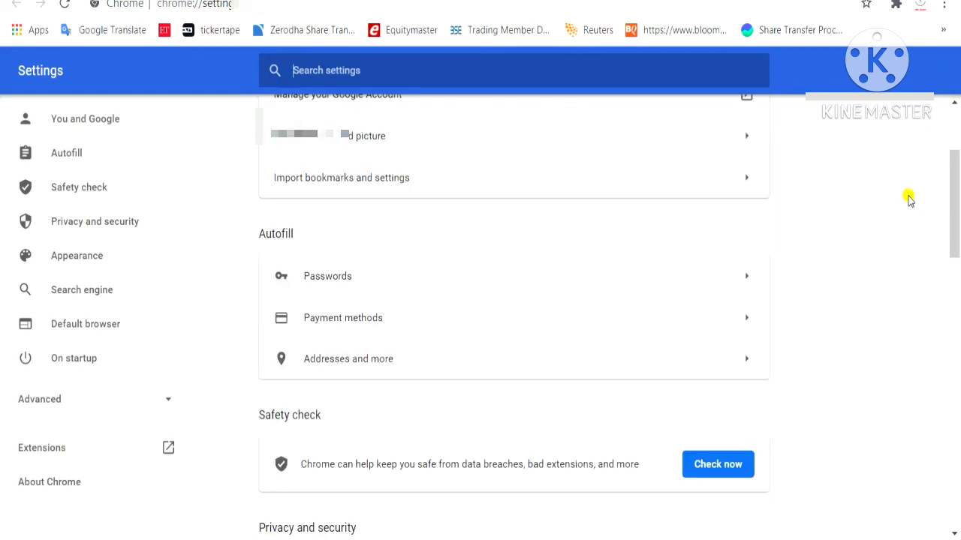
{"action": "scroll", "coordinate": [908, 199], "scroll_direction": "down", "scroll_amount": 2}
{"action": "scroll", "coordinate": [908, 199], "scroll_direction": "down", "scroll_amount": 4}
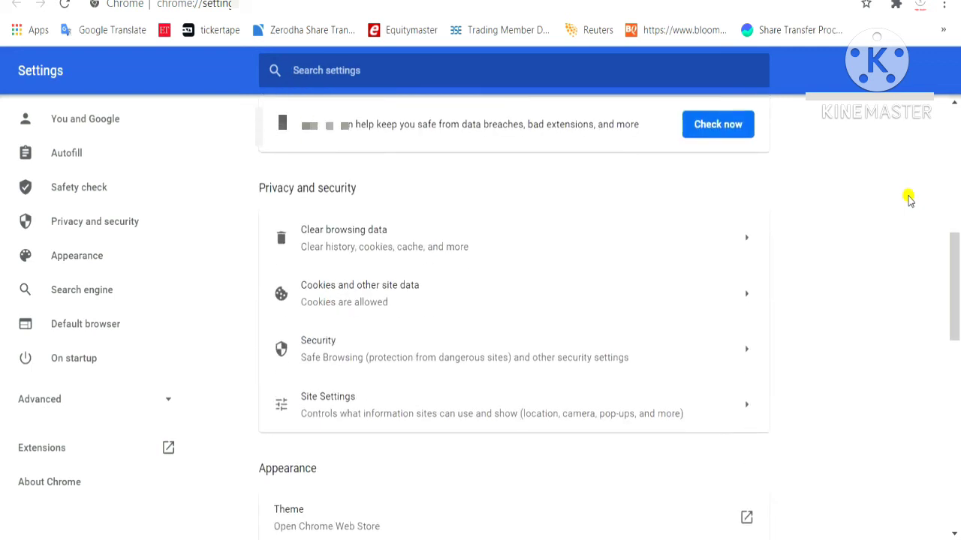